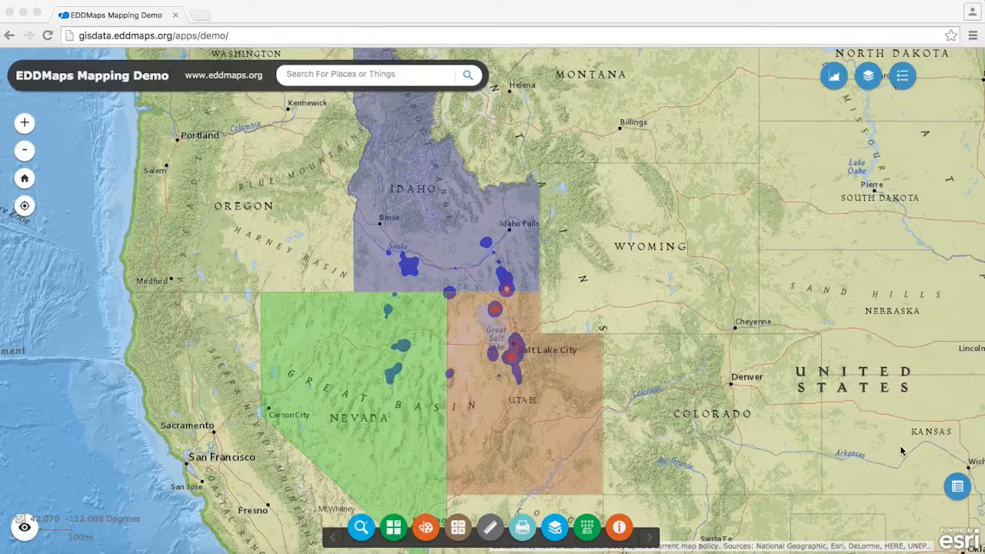
Open the Weed Points attribute table and filter it to records whose Observation Date is after 7/7/2012
{"action": "left_click", "coordinate": [956, 486]}
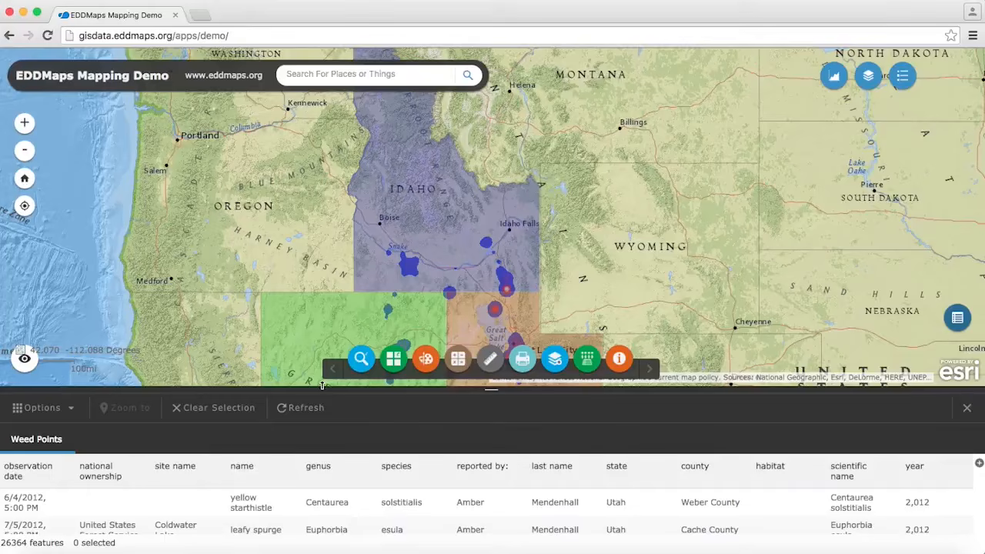
{"action": "left_click", "coordinate": [71, 413]}
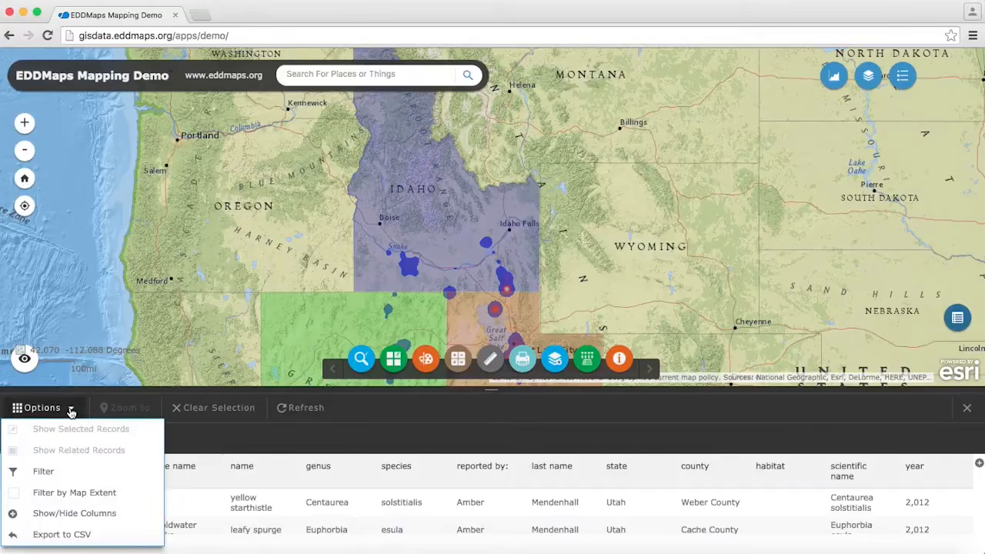
{"action": "left_click", "coordinate": [44, 472]}
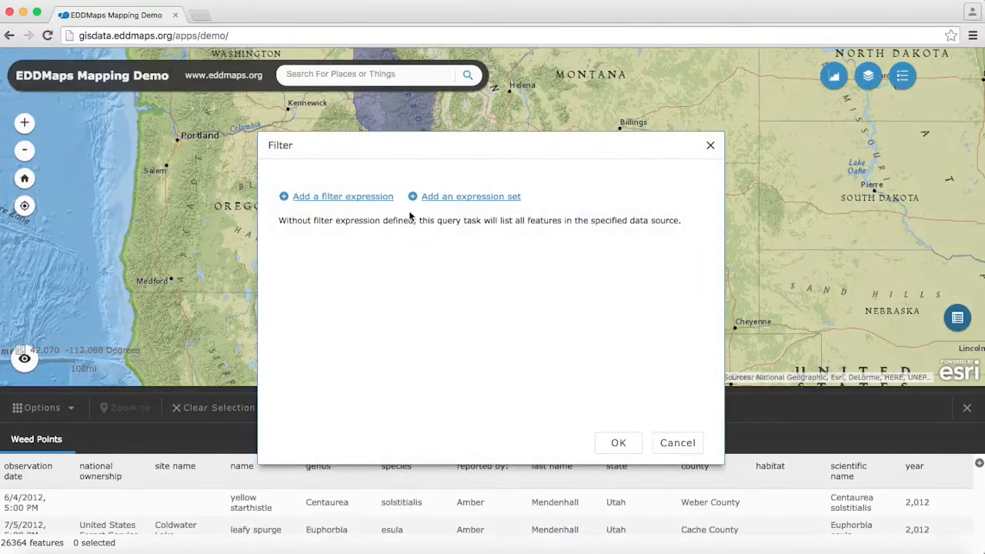
{"action": "left_click", "coordinate": [361, 201]}
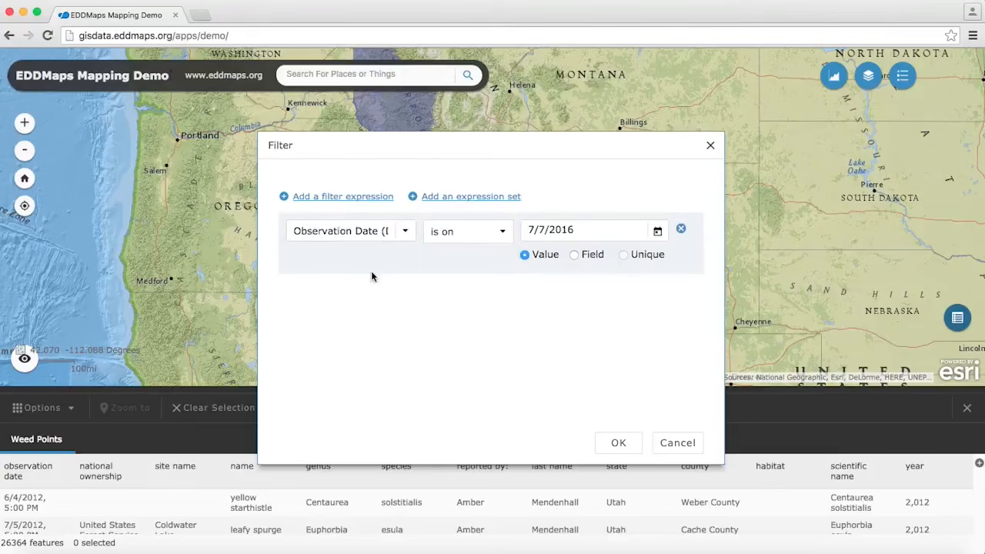
{"action": "left_click", "coordinate": [501, 230]}
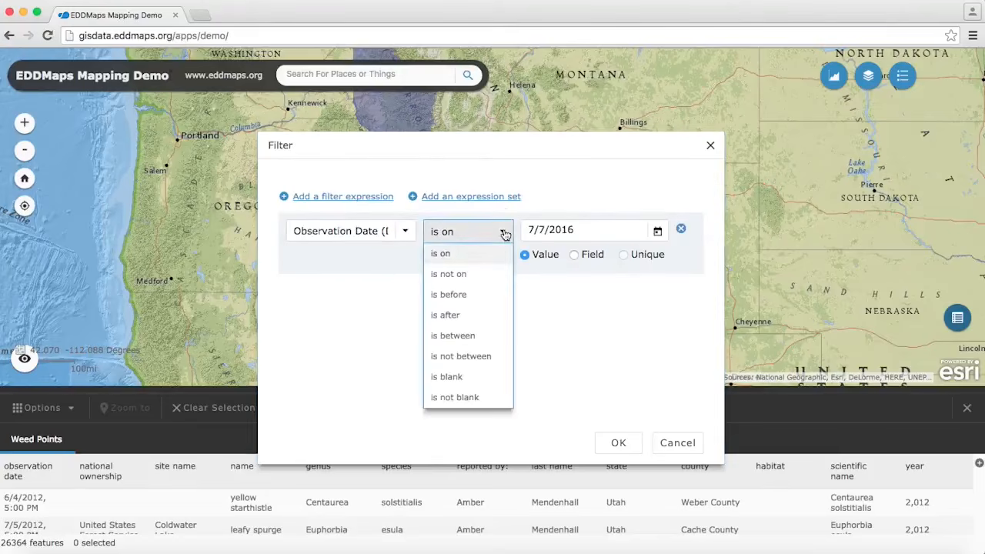
{"action": "left_click", "coordinate": [468, 316]}
{"action": "left_click", "coordinate": [578, 229]}
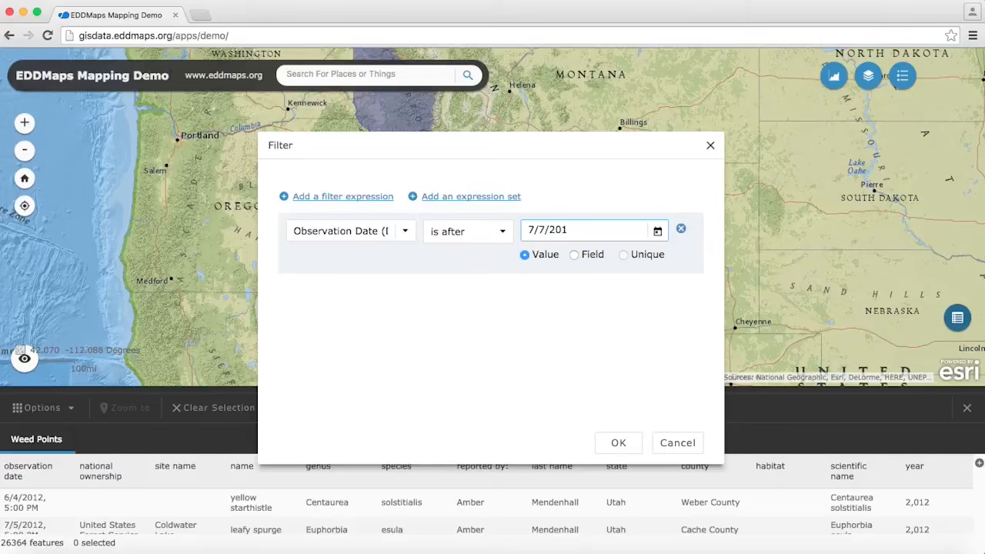
{"action": "left_click", "coordinate": [617, 445]}
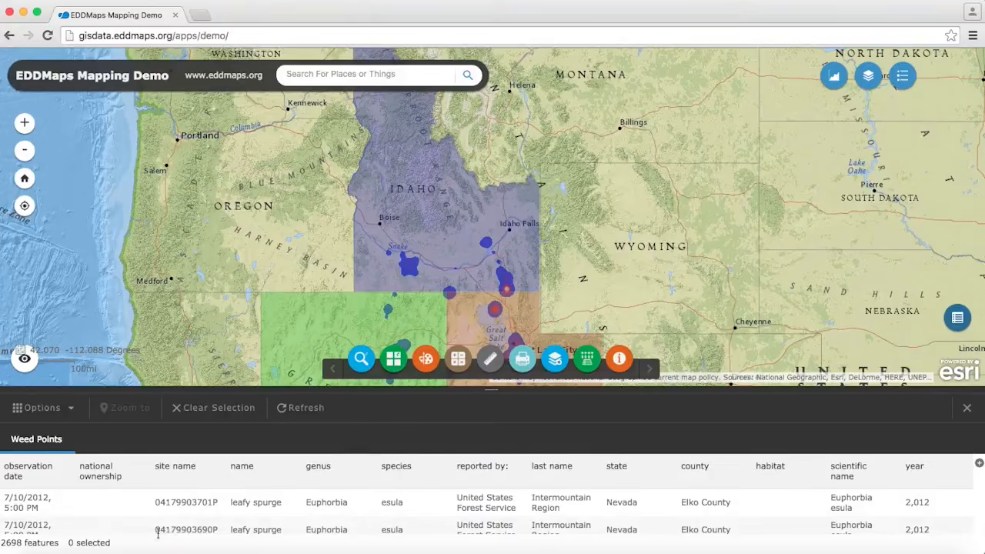
Add a second filter expression to the table so that NAME is the unique value Russian knapweed, and apply it
{"action": "left_click", "coordinate": [74, 413]}
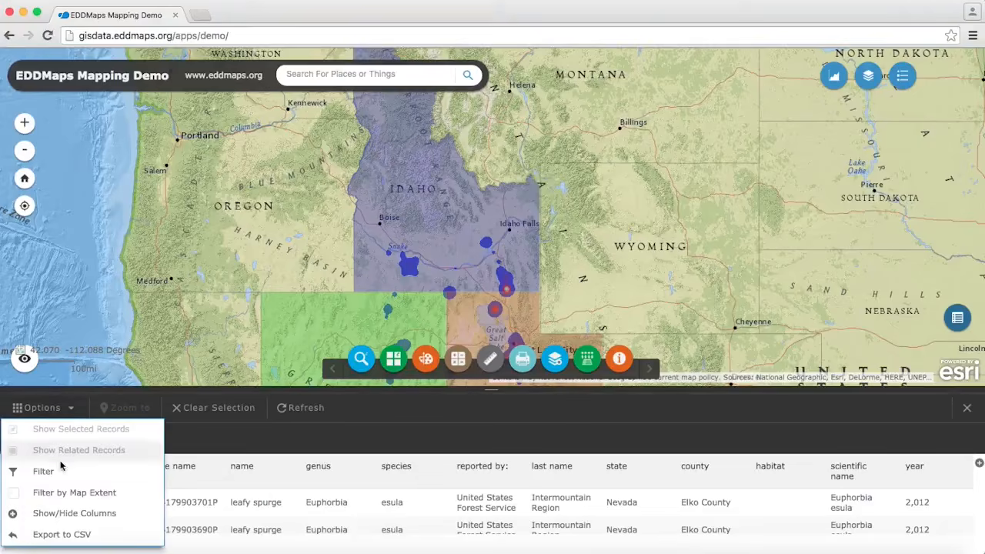
{"action": "left_click", "coordinate": [44, 471]}
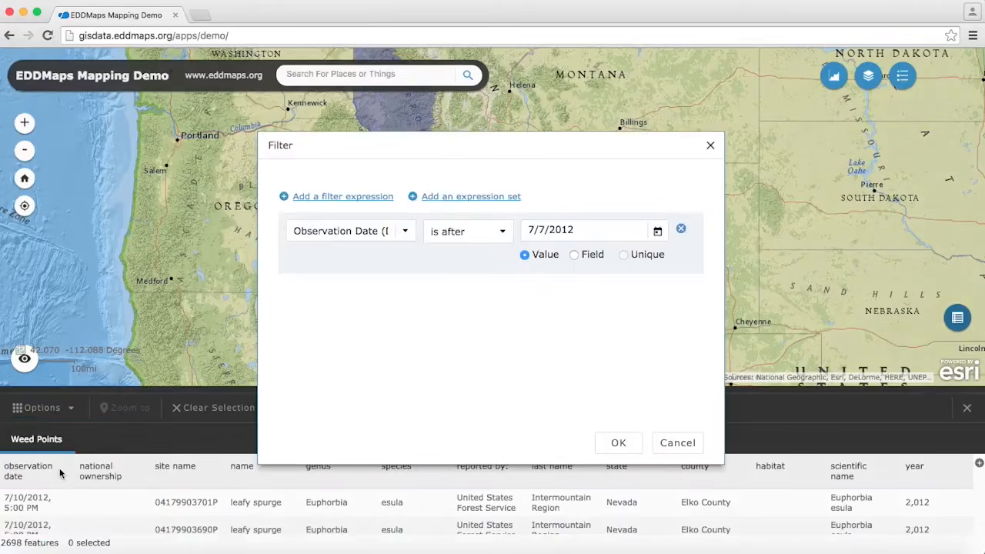
{"action": "left_click", "coordinate": [351, 197]}
{"action": "left_click", "coordinate": [407, 322]}
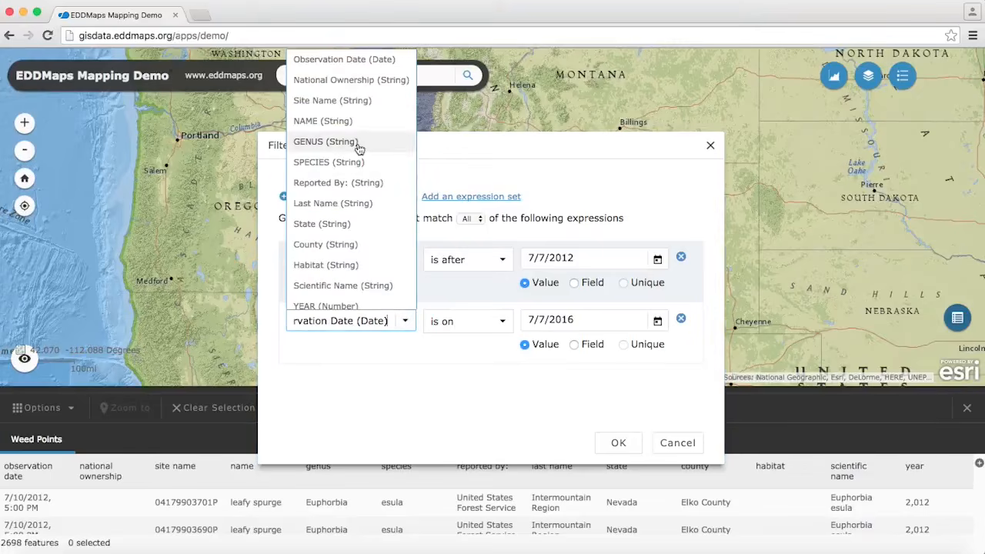
{"action": "left_click", "coordinate": [345, 123]}
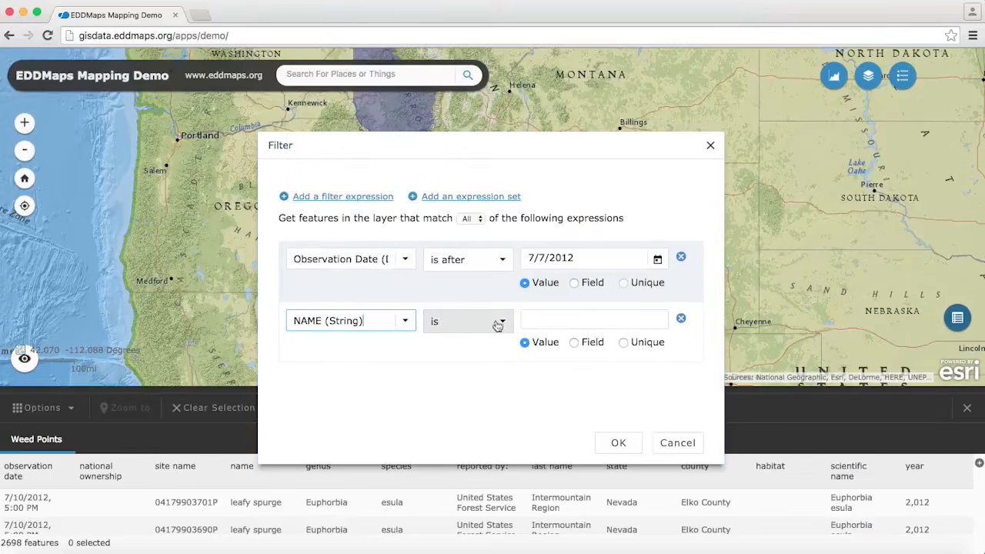
{"action": "left_click", "coordinate": [624, 344]}
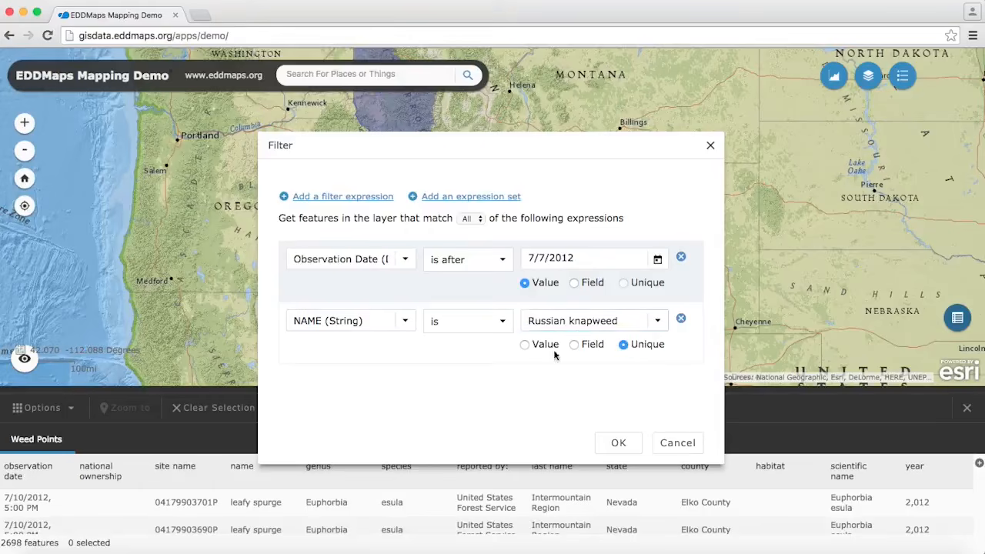
{"action": "left_click", "coordinate": [618, 442]}
{"action": "left_click", "coordinate": [620, 443]}
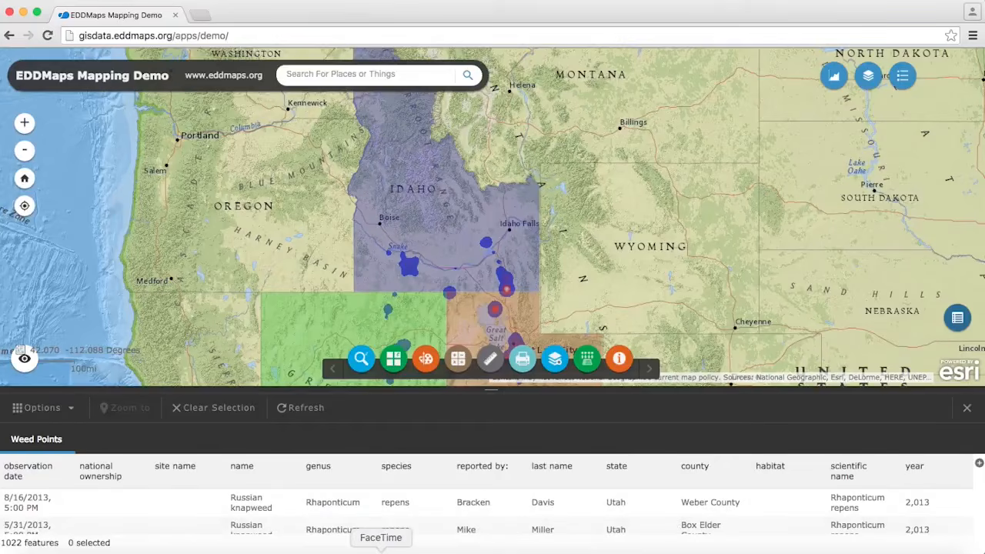
Export the filtered Weed Points records to a CSV file
{"action": "left_click", "coordinate": [72, 410]}
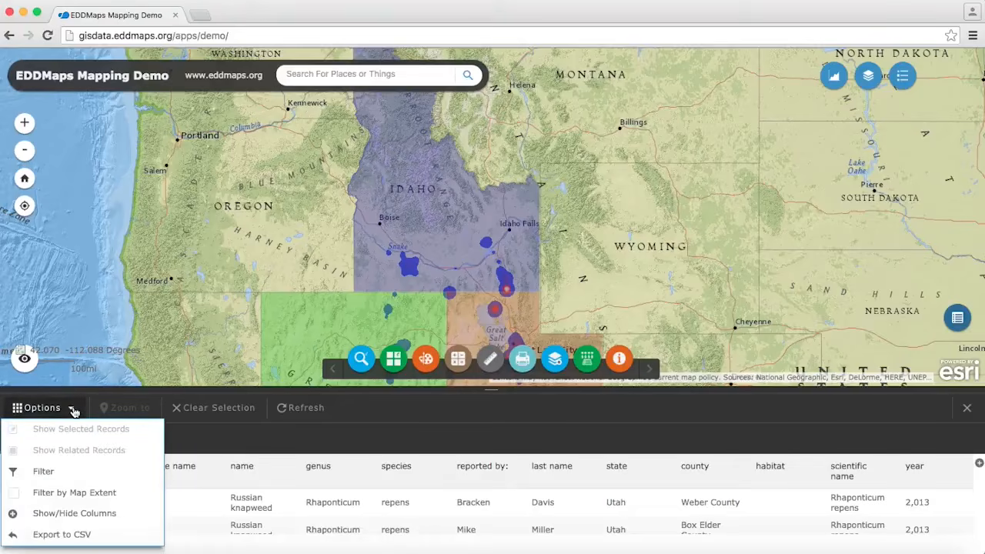
{"action": "left_click", "coordinate": [62, 534]}
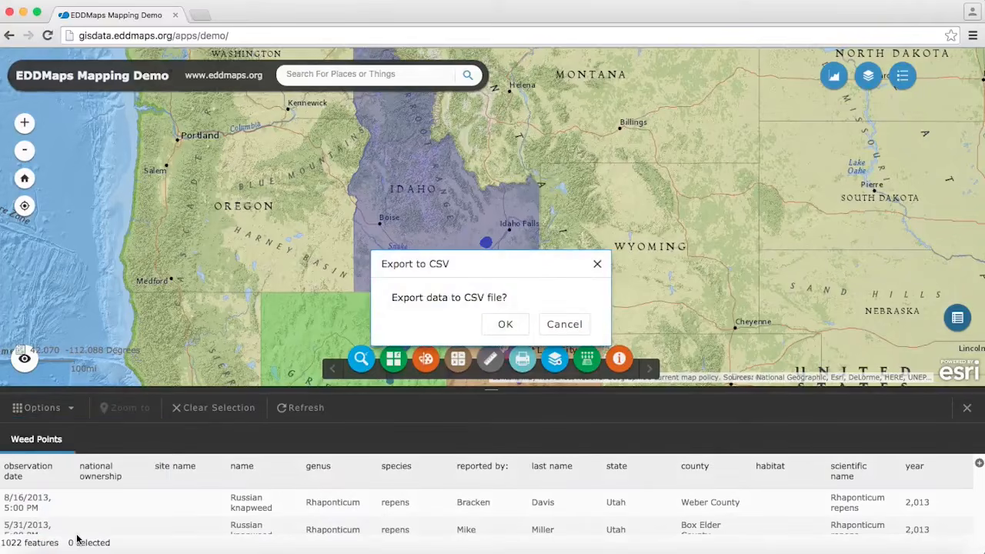
{"action": "left_click", "coordinate": [511, 321]}
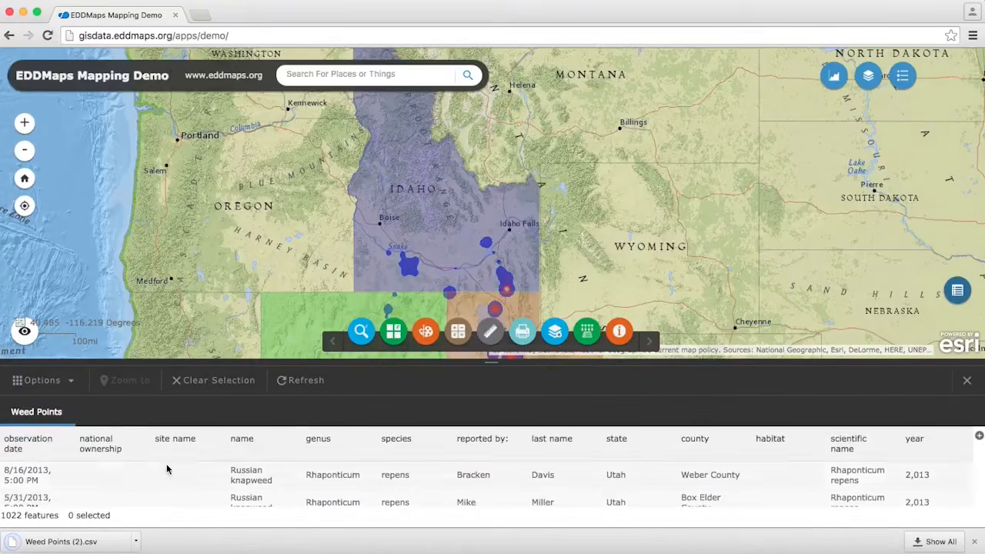
Open the exported Weed Points (2).csv in the spreadsheet program to review it, and return to the map
{"action": "left_click", "coordinate": [102, 543]}
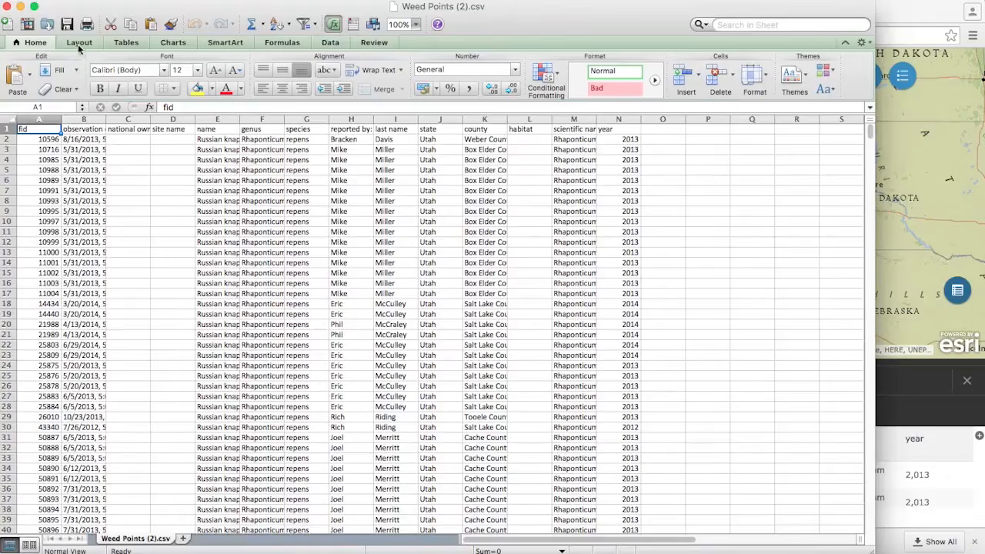
{"action": "left_click", "coordinate": [11, 6]}
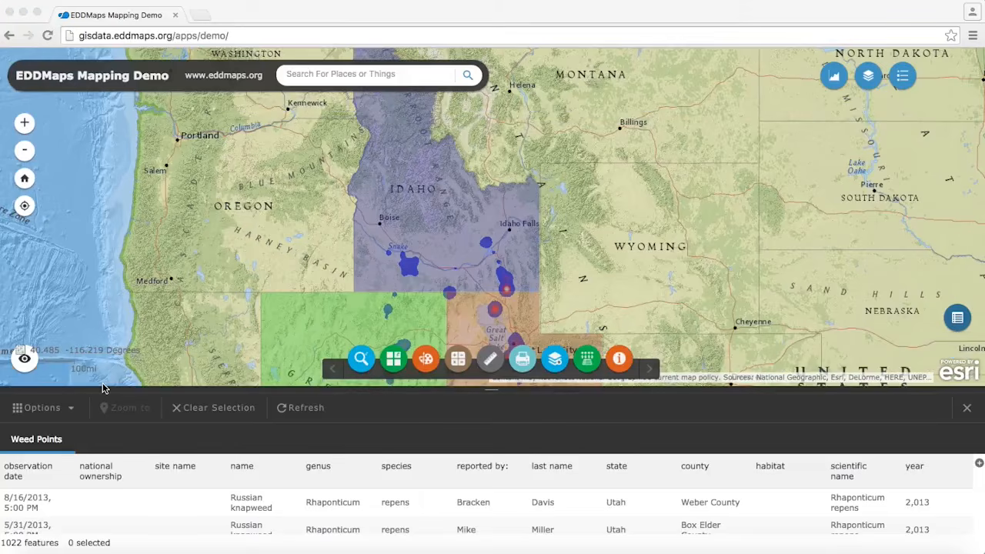
{"action": "left_click", "coordinate": [72, 408]}
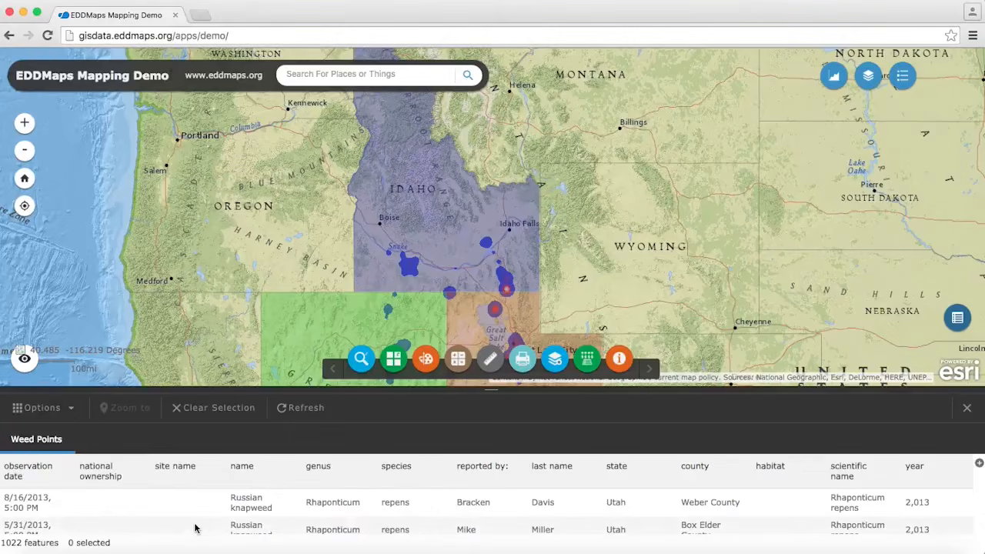
Select a Russian knapweed record from 5/31/2013 in Box Elder County and locate its point with the surrounding area on the map
{"action": "scroll", "coordinate": [201, 526], "scroll_direction": "down", "scroll_amount": 3}
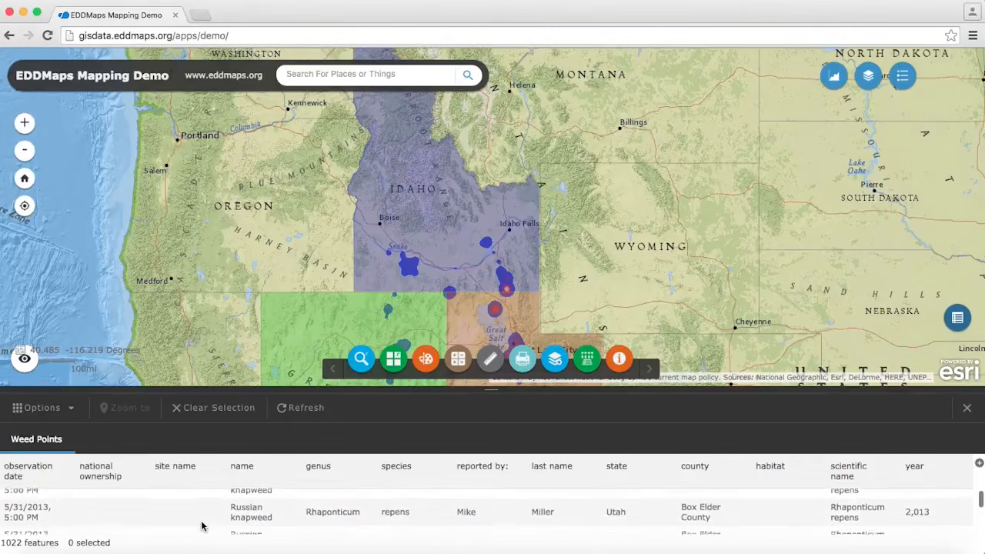
{"action": "left_click", "coordinate": [246, 499]}
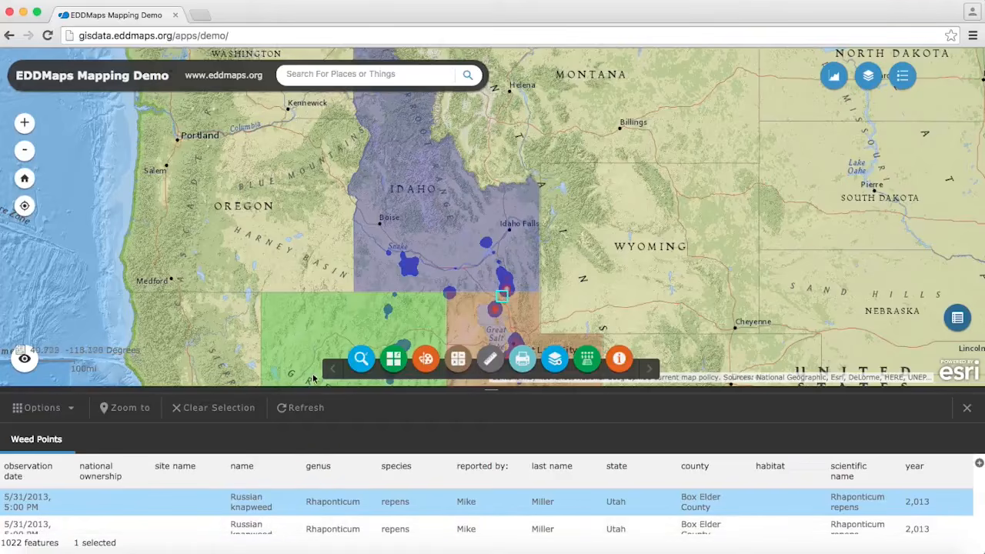
{"action": "left_click", "coordinate": [129, 416]}
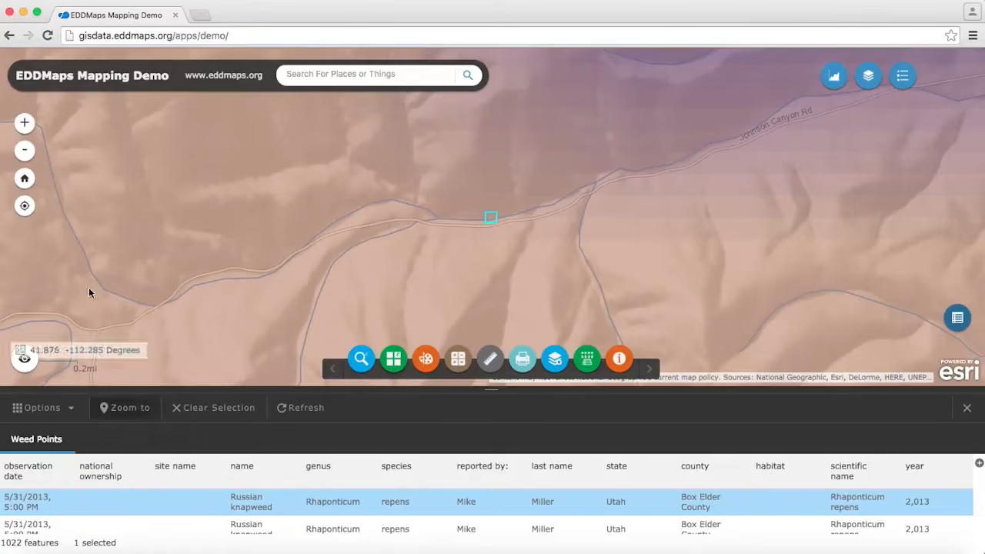
{"action": "left_click", "coordinate": [25, 152]}
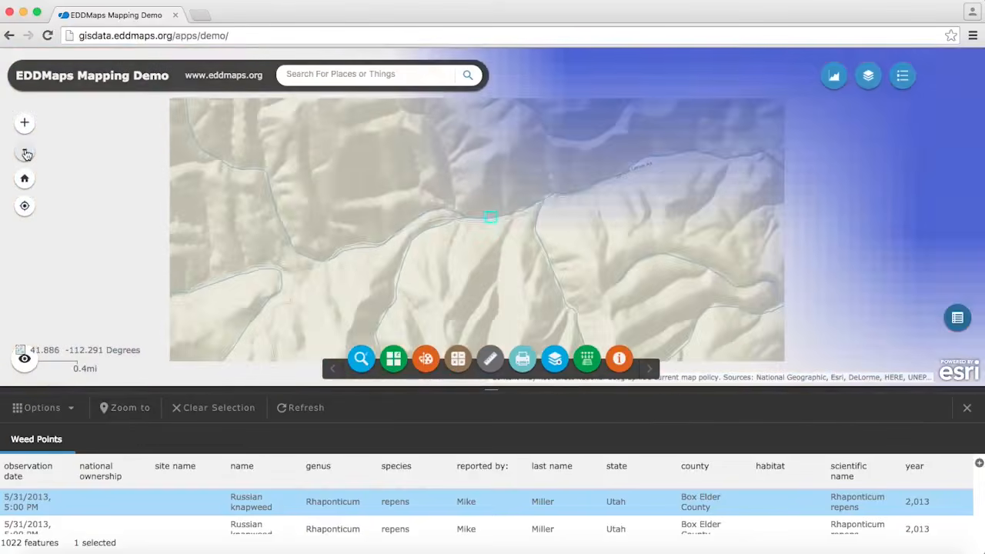
{"action": "left_click", "coordinate": [27, 153]}
{"action": "left_click", "coordinate": [27, 154]}
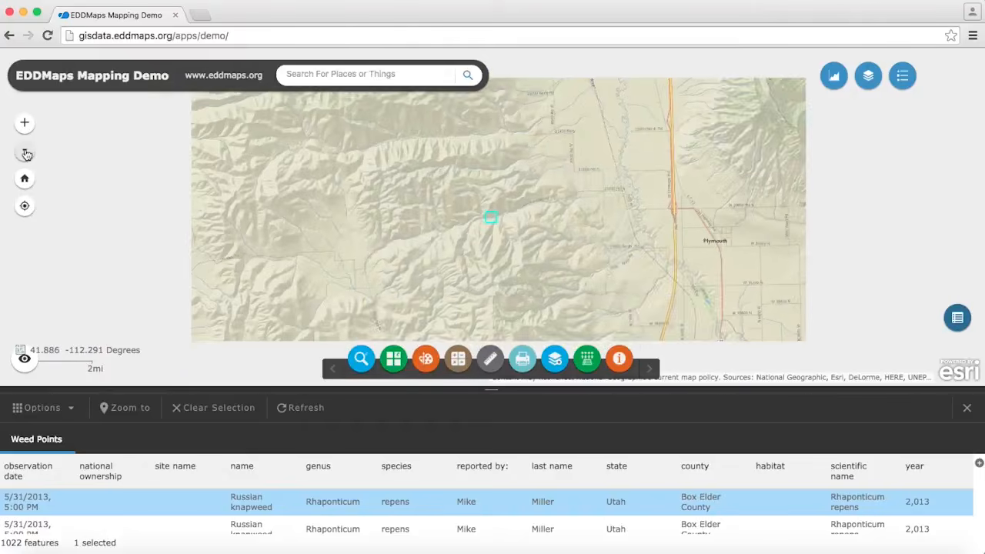
{"action": "left_click", "coordinate": [25, 152]}
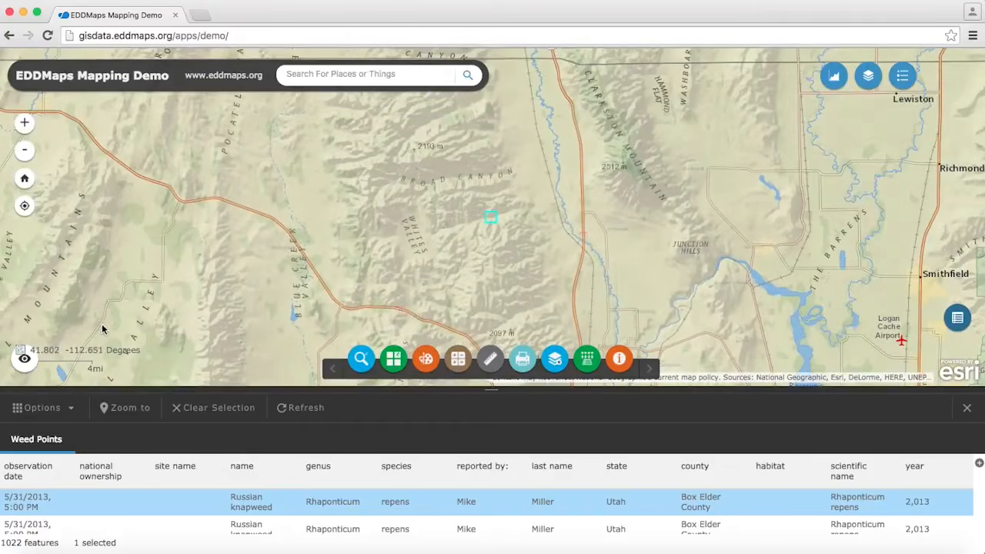
Turn on the EDDMapS Weed Points layer on the map and close the layer list
{"action": "left_click", "coordinate": [868, 77]}
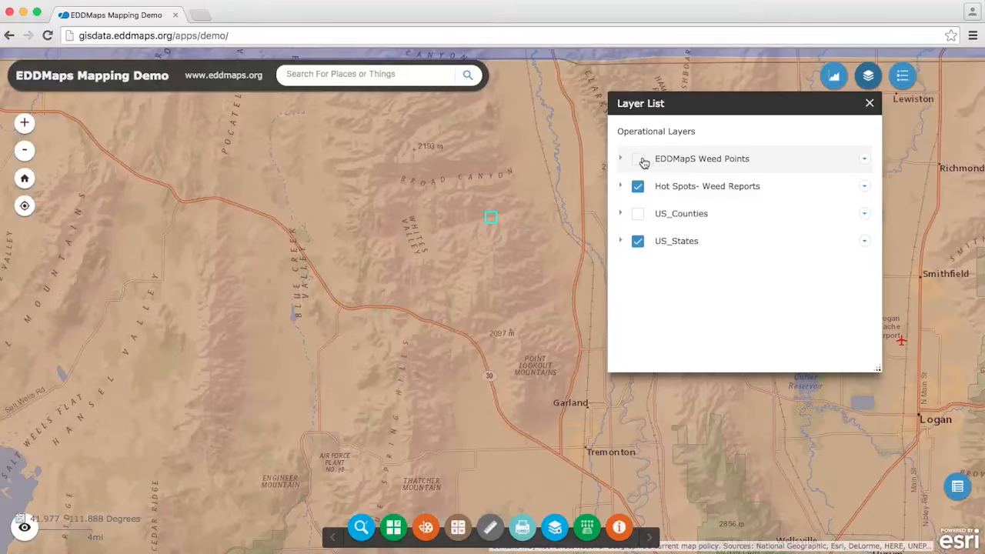
{"action": "left_click", "coordinate": [644, 162]}
{"action": "left_click", "coordinate": [642, 161]}
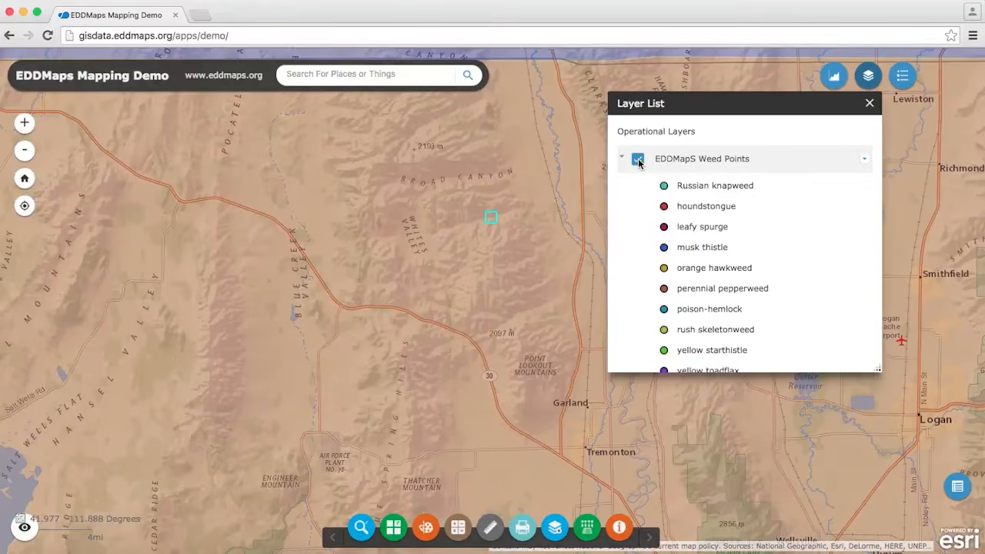
{"action": "left_click", "coordinate": [869, 103]}
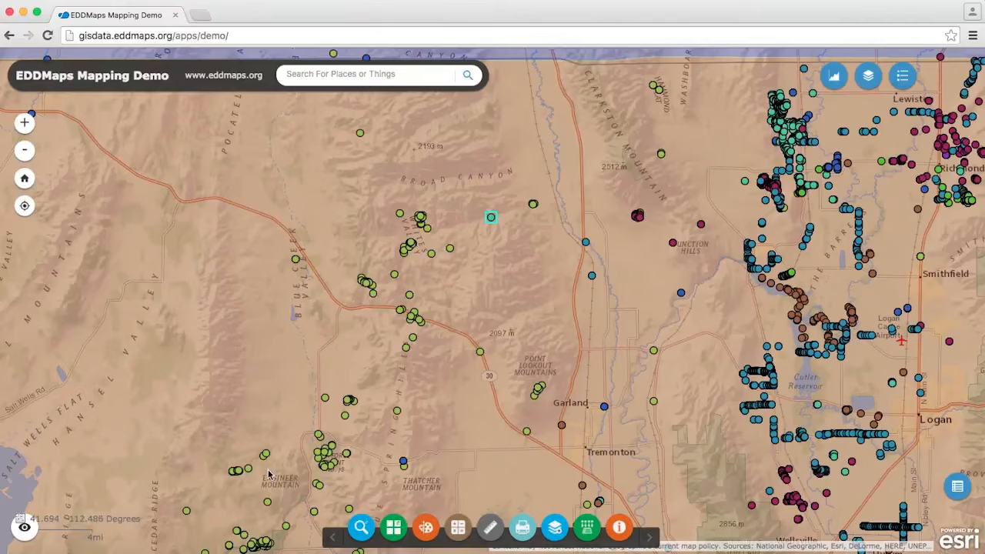
Reopen the attribute table, clear the record selection, and remove both the observation date and name filter expressions
{"action": "left_click", "coordinate": [957, 487]}
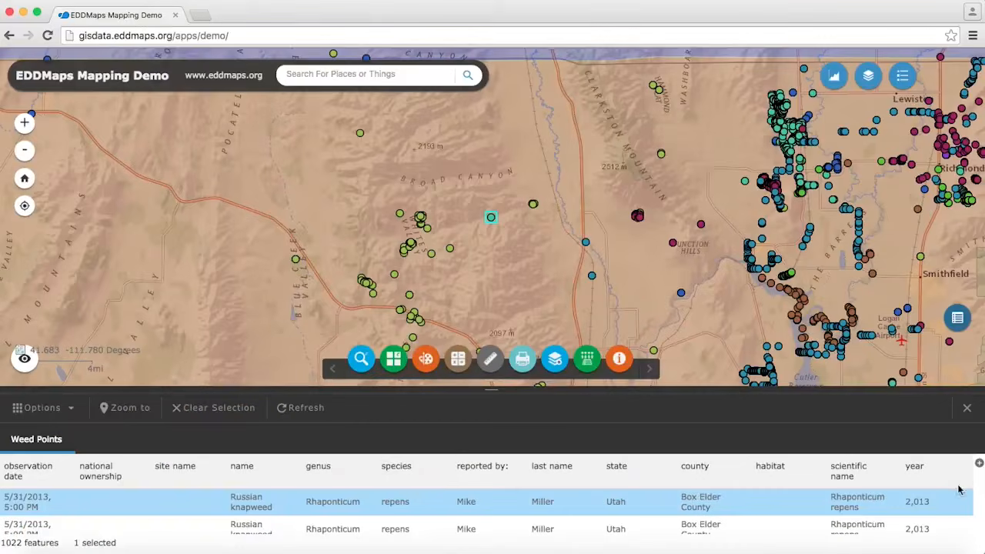
{"action": "left_click", "coordinate": [212, 409]}
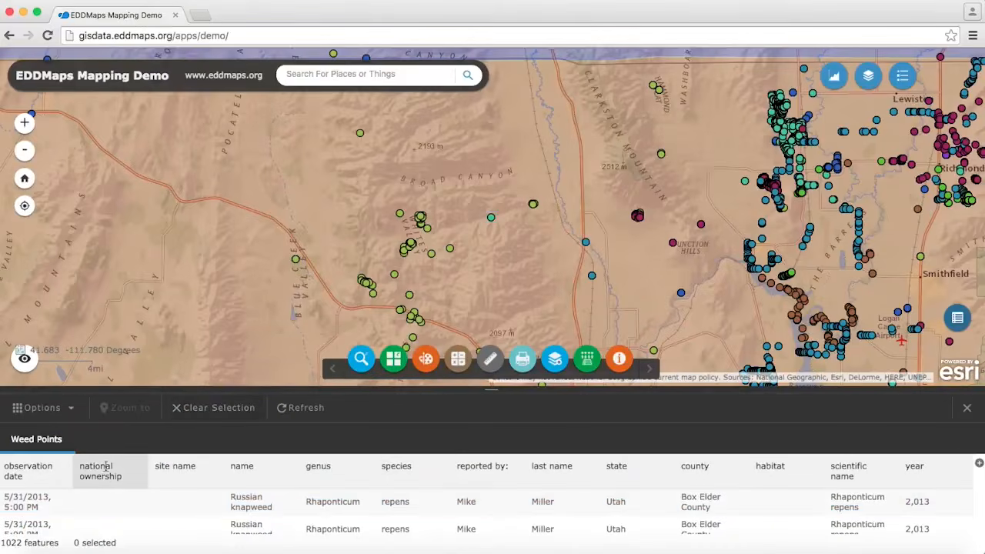
{"action": "left_click", "coordinate": [71, 410]}
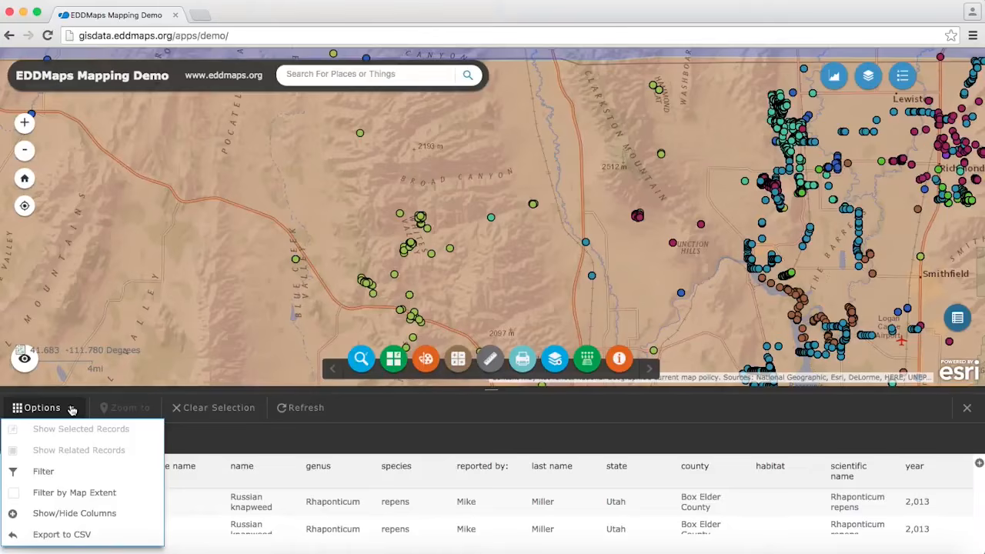
{"action": "left_click", "coordinate": [61, 470]}
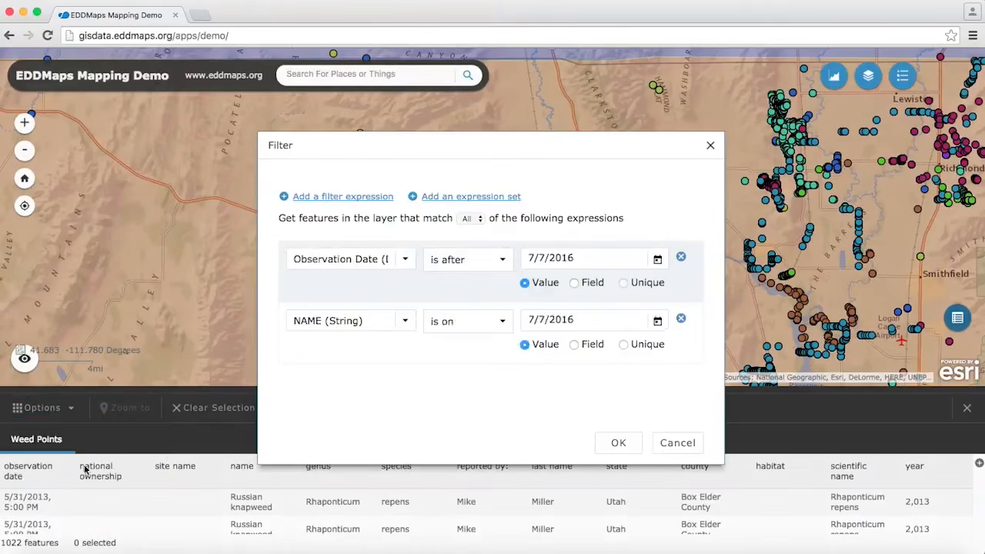
{"action": "left_click", "coordinate": [680, 257]}
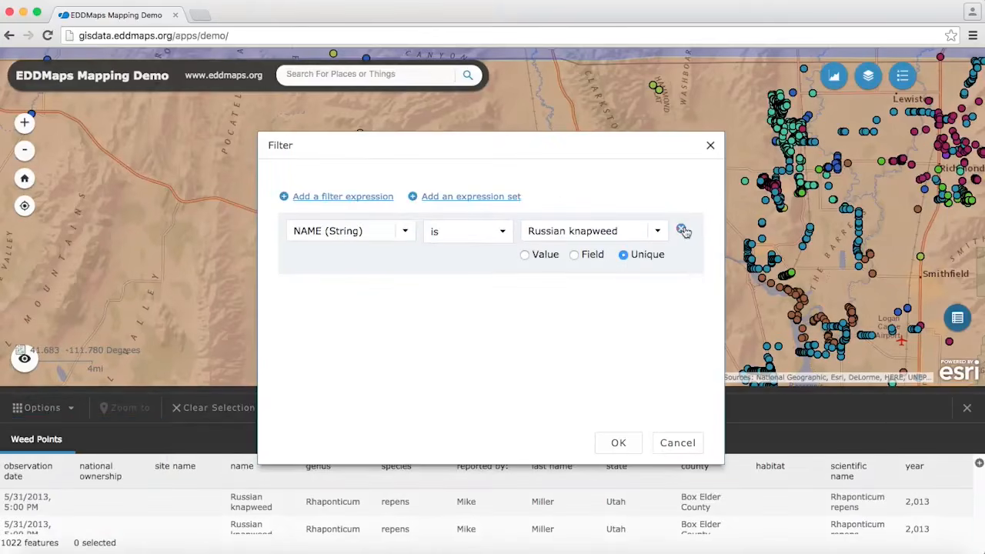
{"action": "left_click", "coordinate": [683, 229]}
{"action": "left_click", "coordinate": [620, 442]}
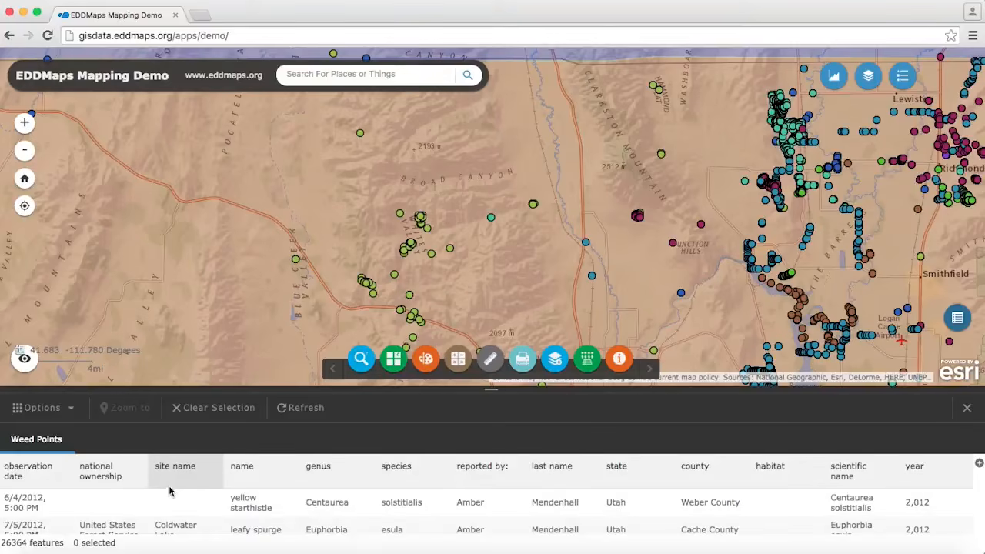
Filter the Weed Points table by map extent, and zoom the map to the first six records selected as a range
{"action": "left_click", "coordinate": [74, 409]}
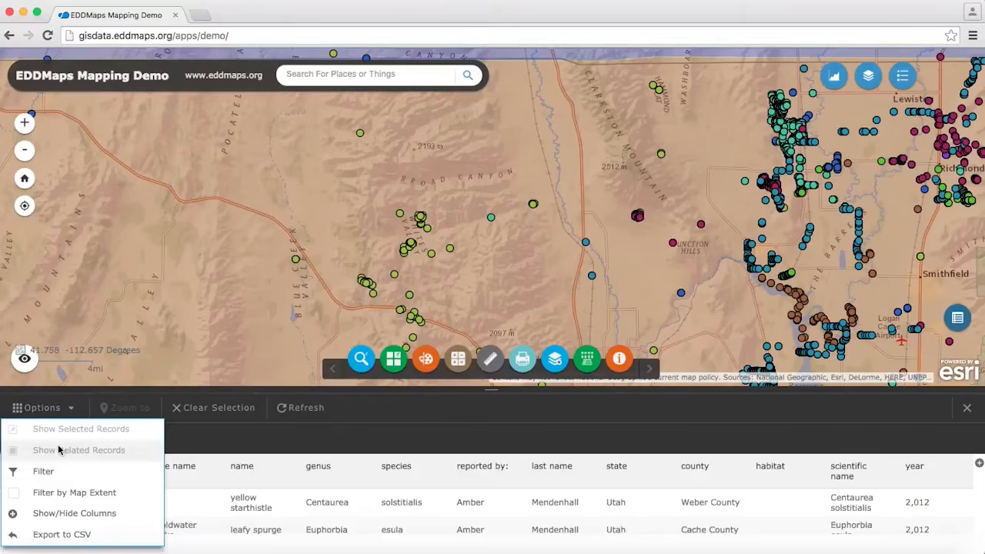
{"action": "left_click", "coordinate": [56, 498]}
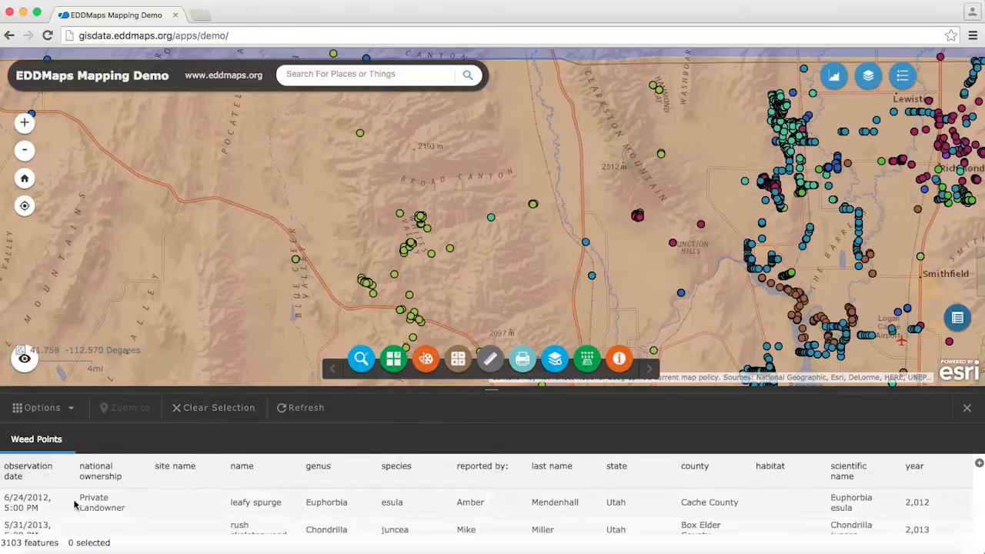
{"action": "left_click", "coordinate": [150, 508]}
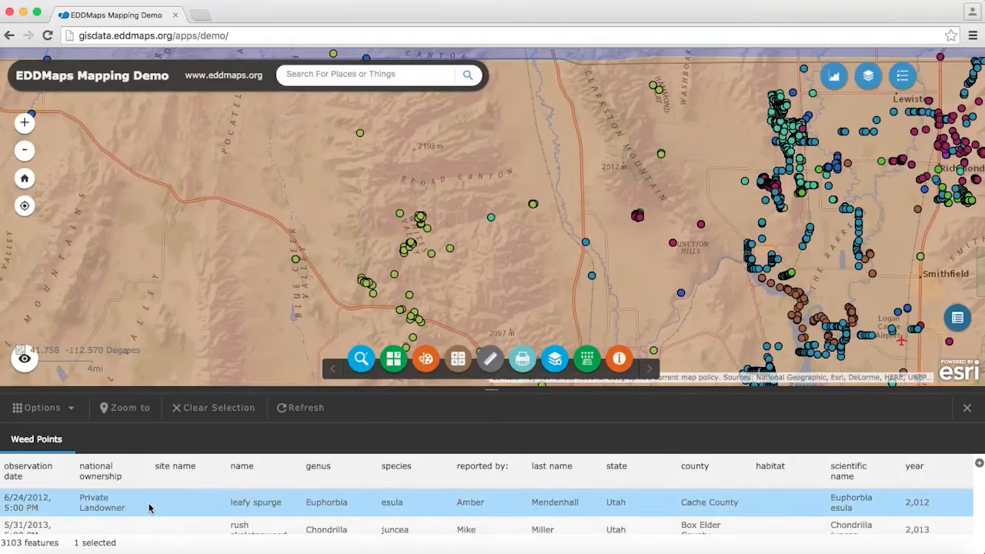
{"action": "scroll", "coordinate": [150, 508], "scroll_direction": "down", "scroll_amount": 5}
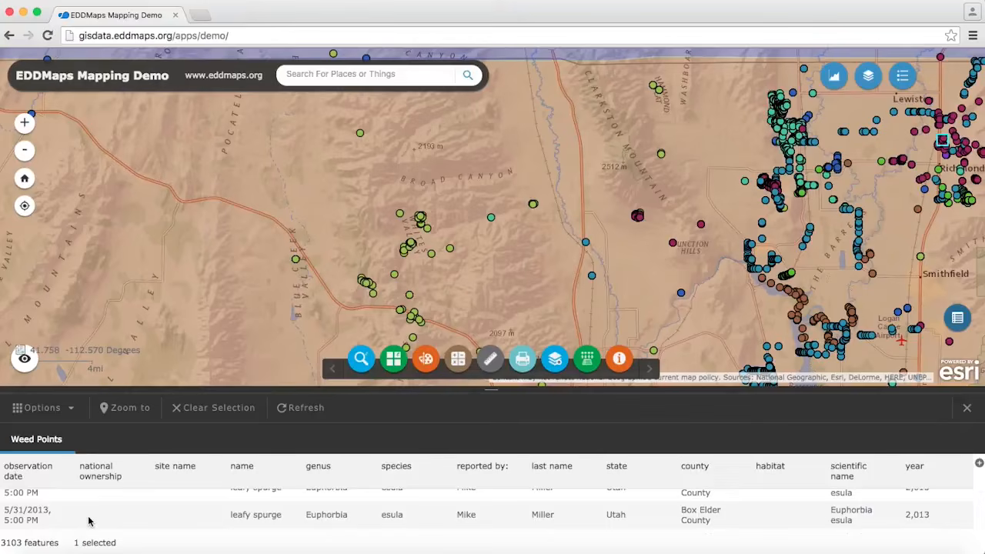
{"action": "left_click", "coordinate": [89, 521], "text": "shift"}
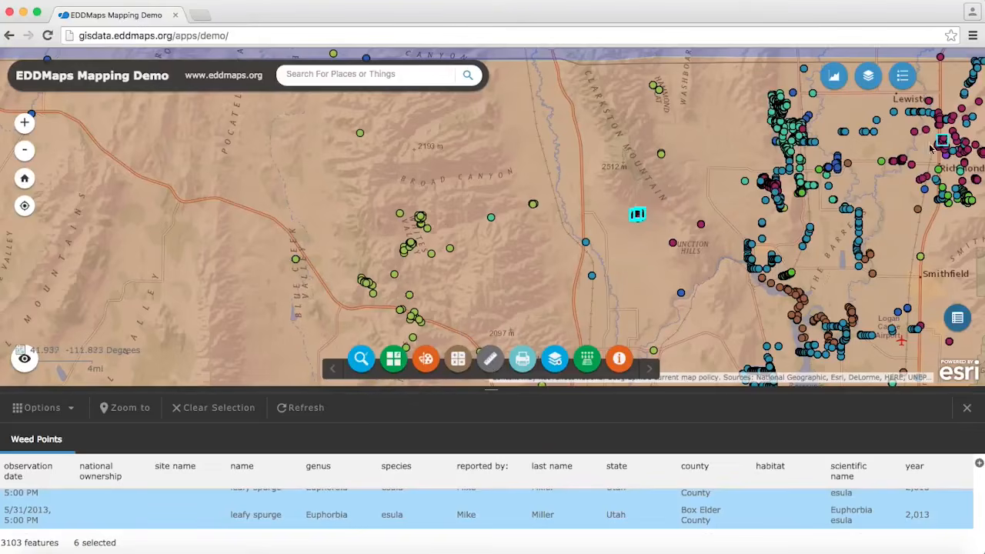
{"action": "left_click", "coordinate": [129, 408]}
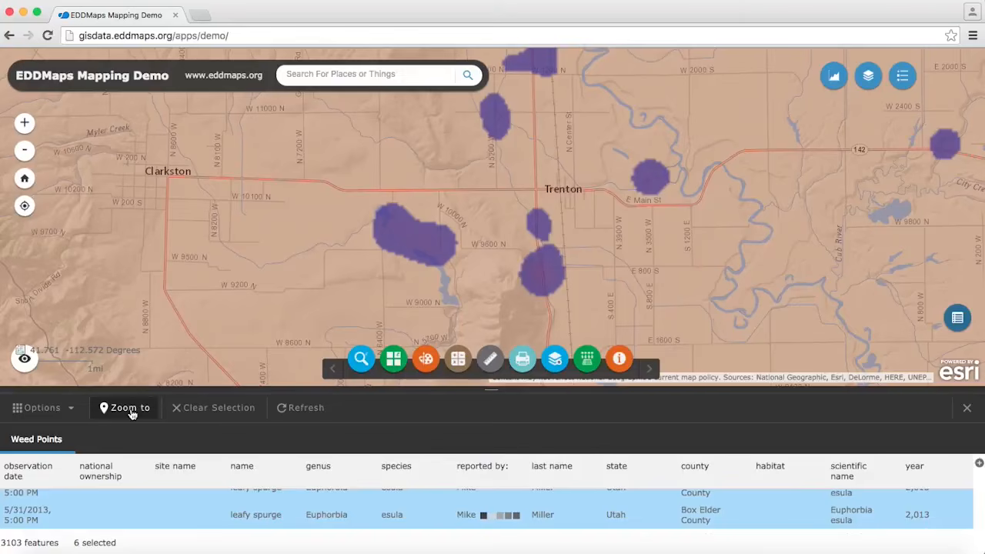
Hide the national ownership, site name, genus, species and scientific name columns in the Weed Points table
{"action": "left_click", "coordinate": [70, 413]}
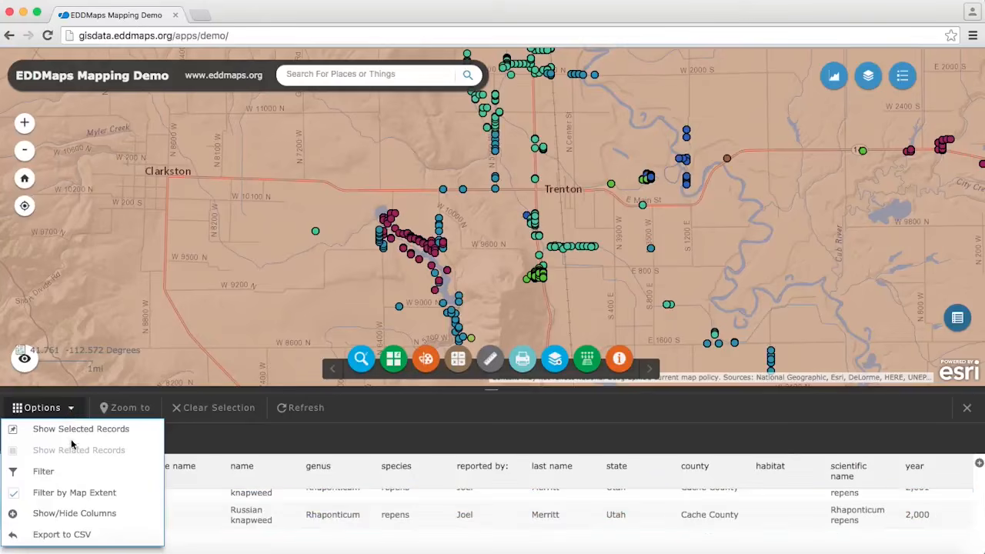
{"action": "left_click", "coordinate": [83, 513]}
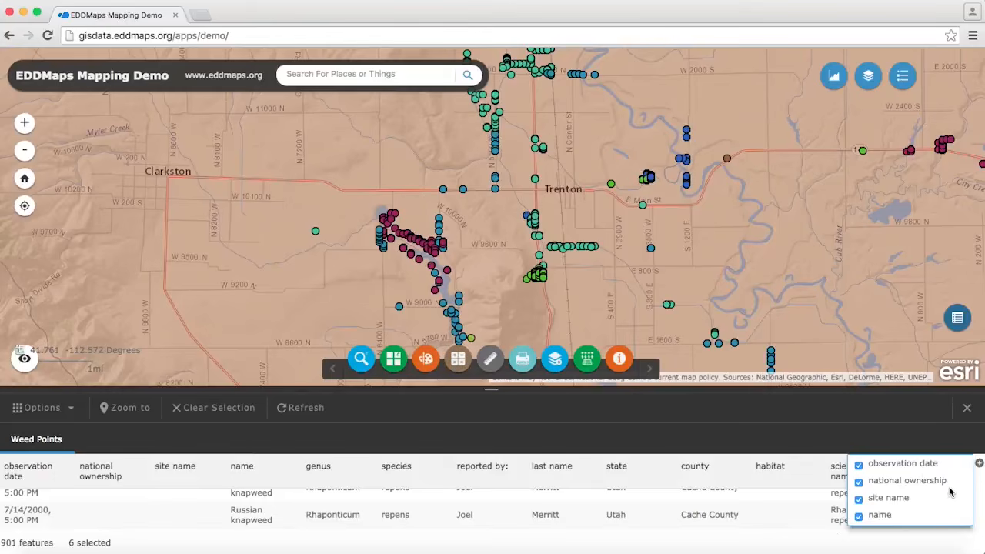
{"action": "left_click", "coordinate": [858, 483]}
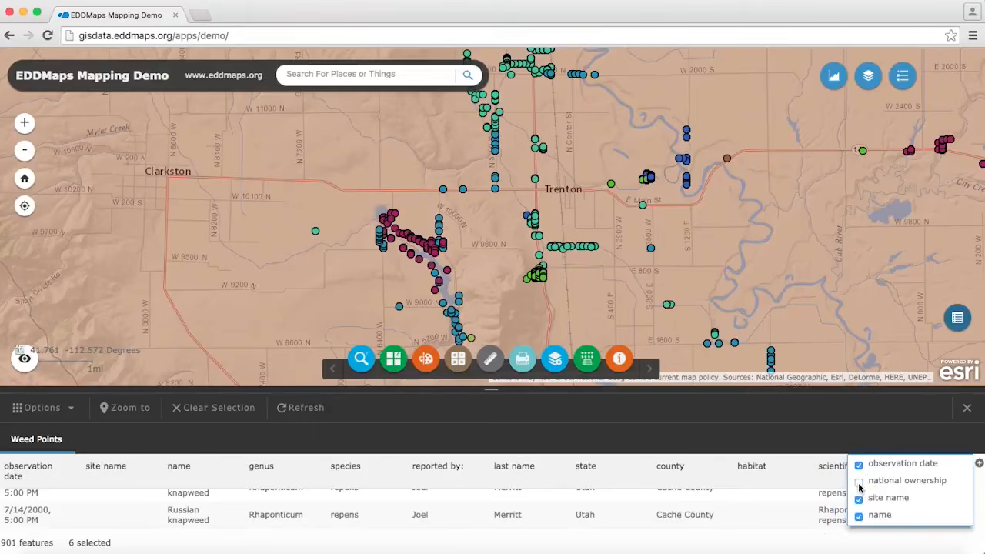
{"action": "left_click", "coordinate": [859, 499]}
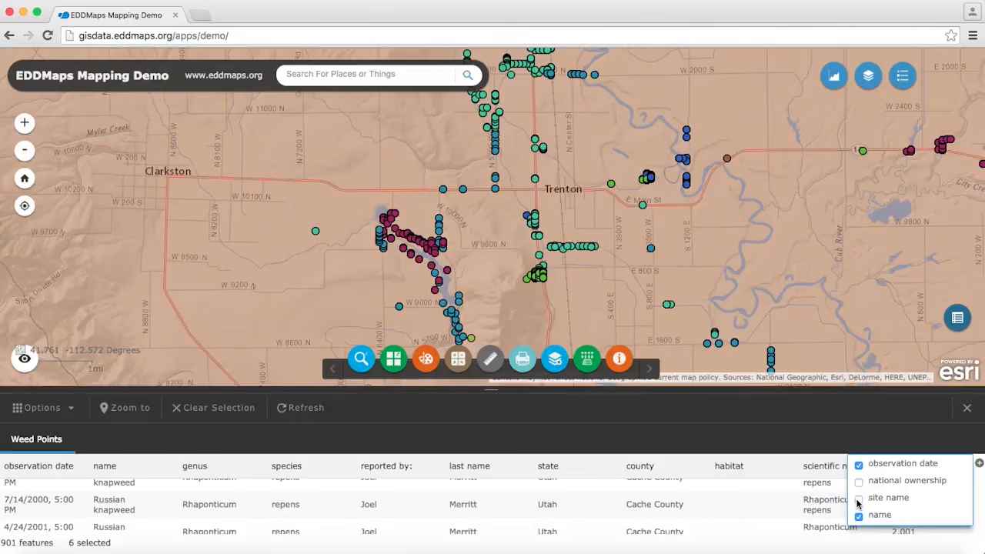
{"action": "scroll", "coordinate": [858, 501], "scroll_direction": "down", "scroll_amount": 3}
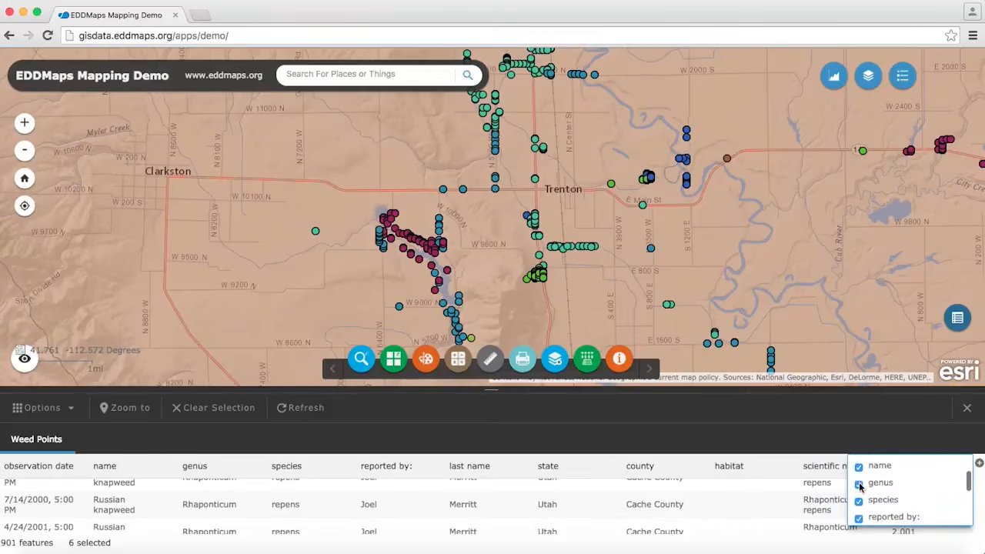
{"action": "left_click", "coordinate": [858, 483]}
{"action": "left_click", "coordinate": [859, 502]}
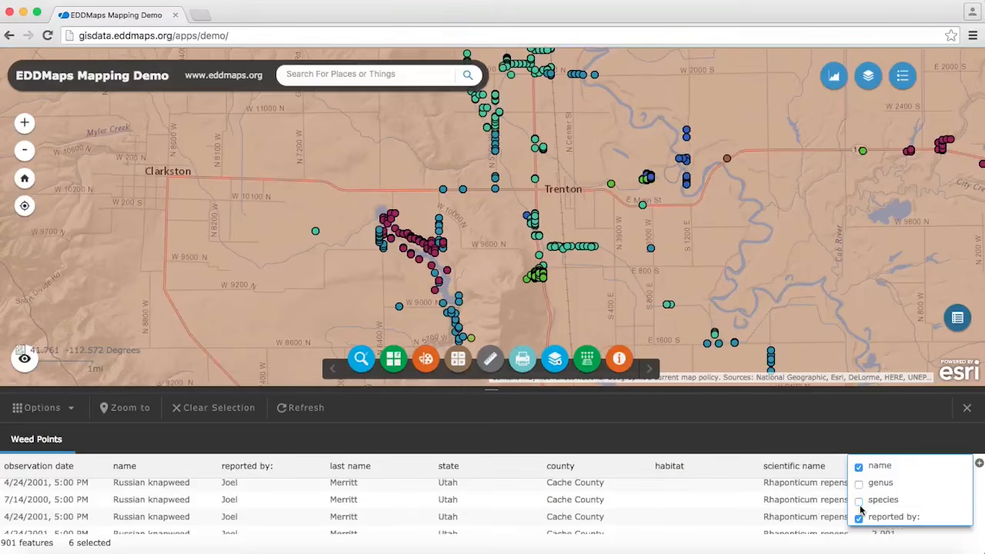
{"action": "scroll", "coordinate": [860, 508], "scroll_direction": "down", "scroll_amount": 3}
{"action": "scroll", "coordinate": [860, 508], "scroll_direction": "down", "scroll_amount": 2}
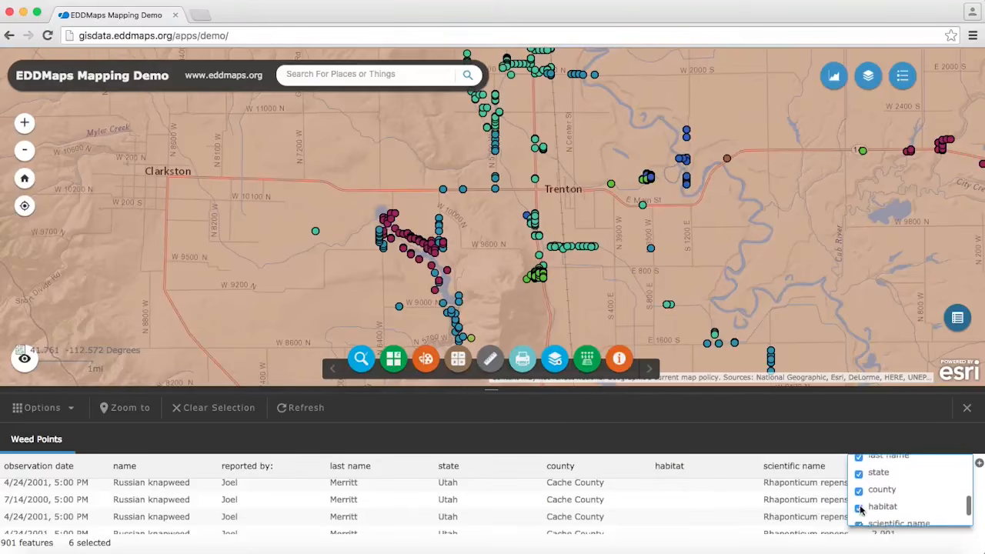
{"action": "scroll", "coordinate": [860, 508], "scroll_direction": "down", "scroll_amount": 2}
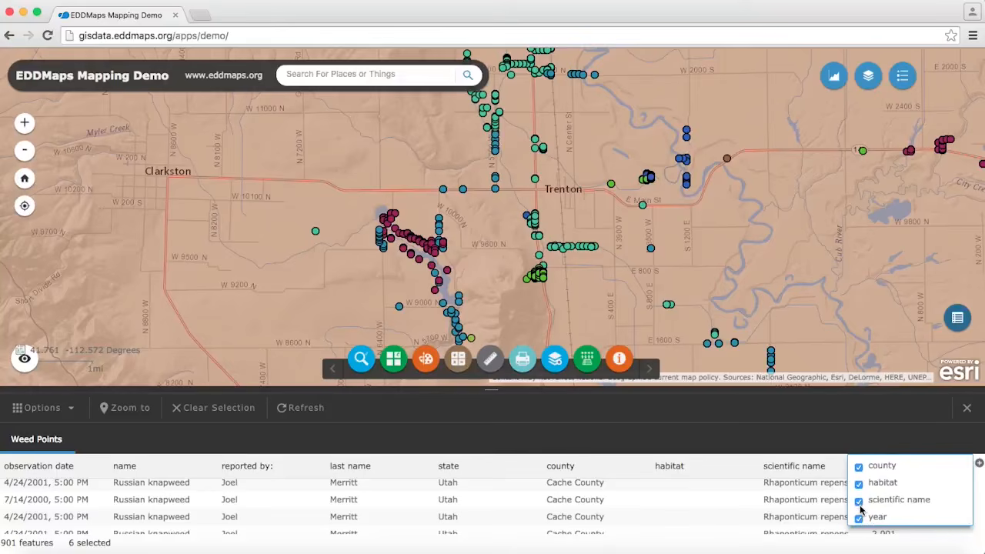
{"action": "left_click", "coordinate": [860, 502]}
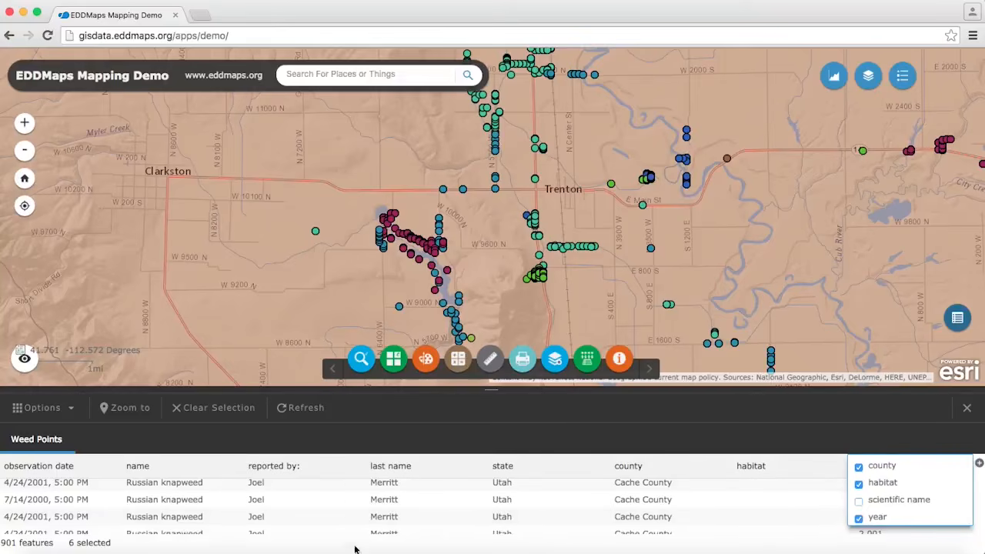